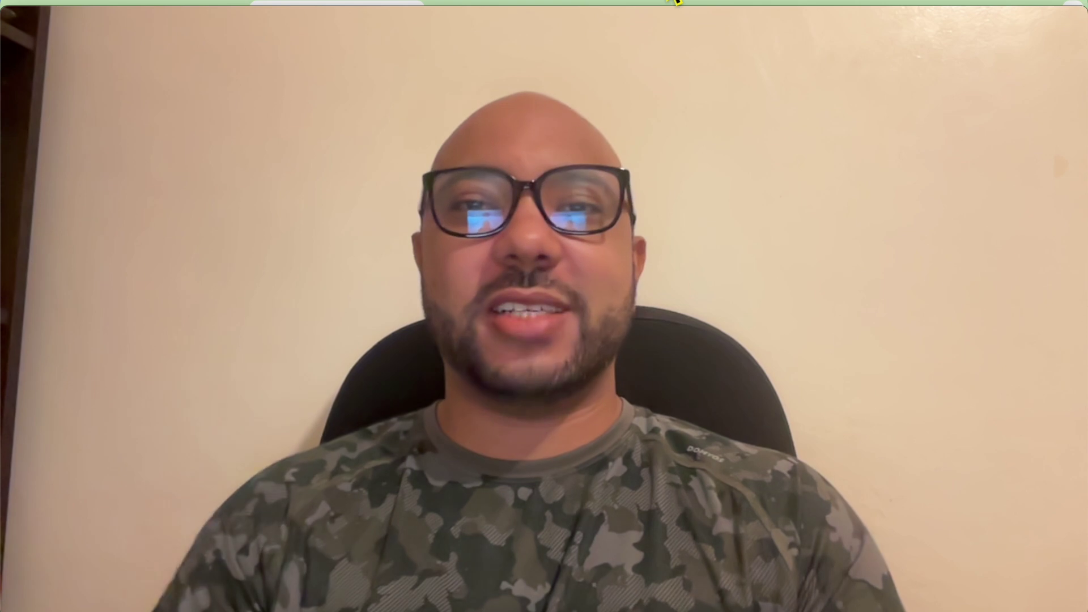
Step: From the site: results for benstestingdomain.com, open the Poster V3 result, which shows a not-found page
double_click(671, 25)
left_click(650, 274)
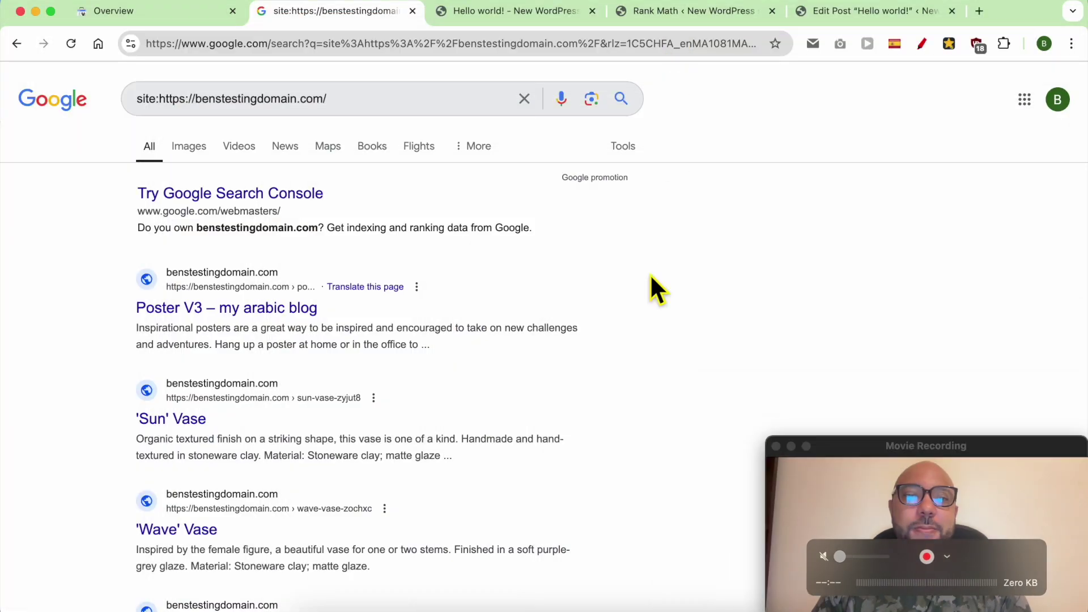
triple_click(200, 99)
left_click_drag(159, 99, 119, 221)
left_click_drag(120, 308, 678, 406)
left_click(678, 406)
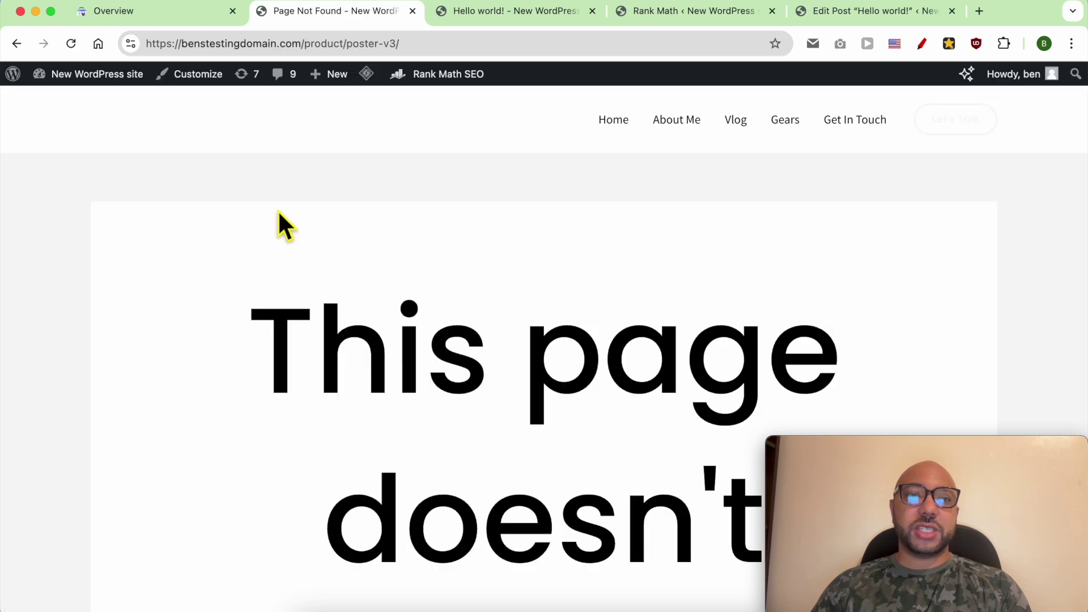
Step: Copy the deleted Poster V3 page's address and return to the Search Console Overview
right_click(311, 46)
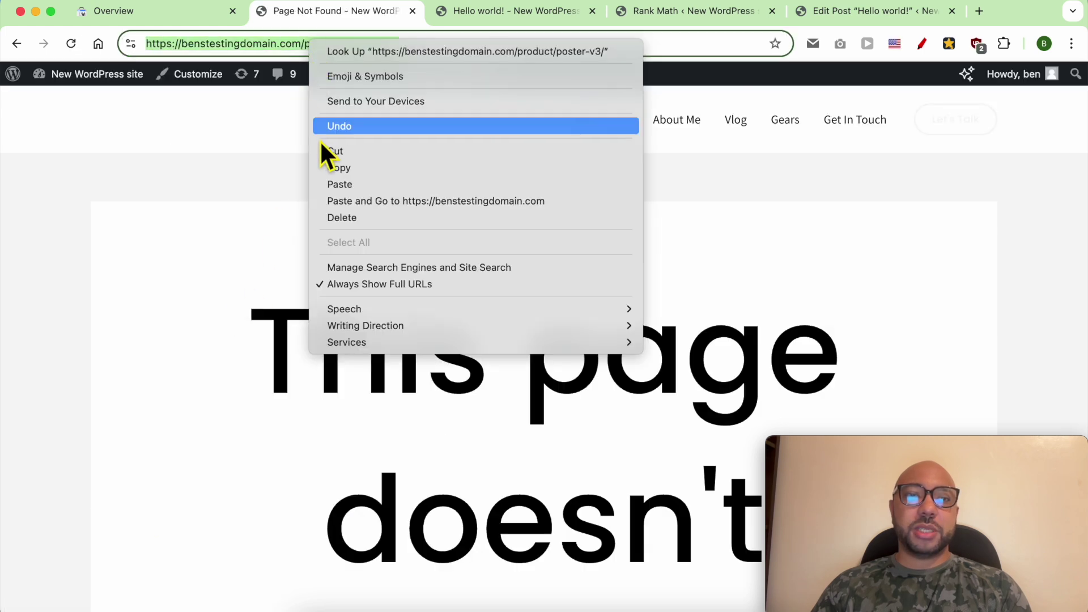
left_click(324, 168)
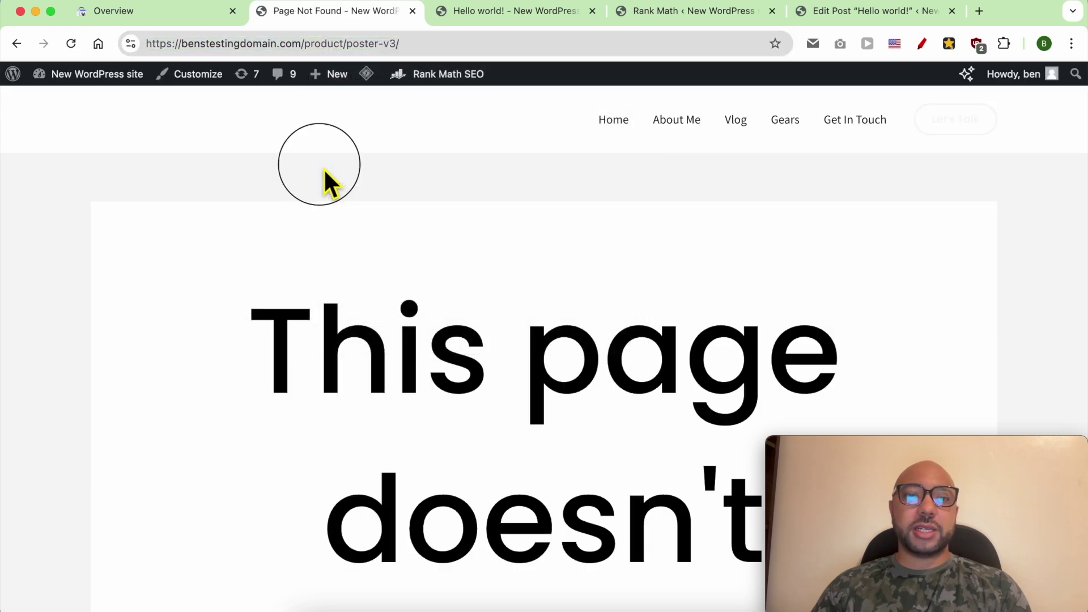
left_click(155, 10)
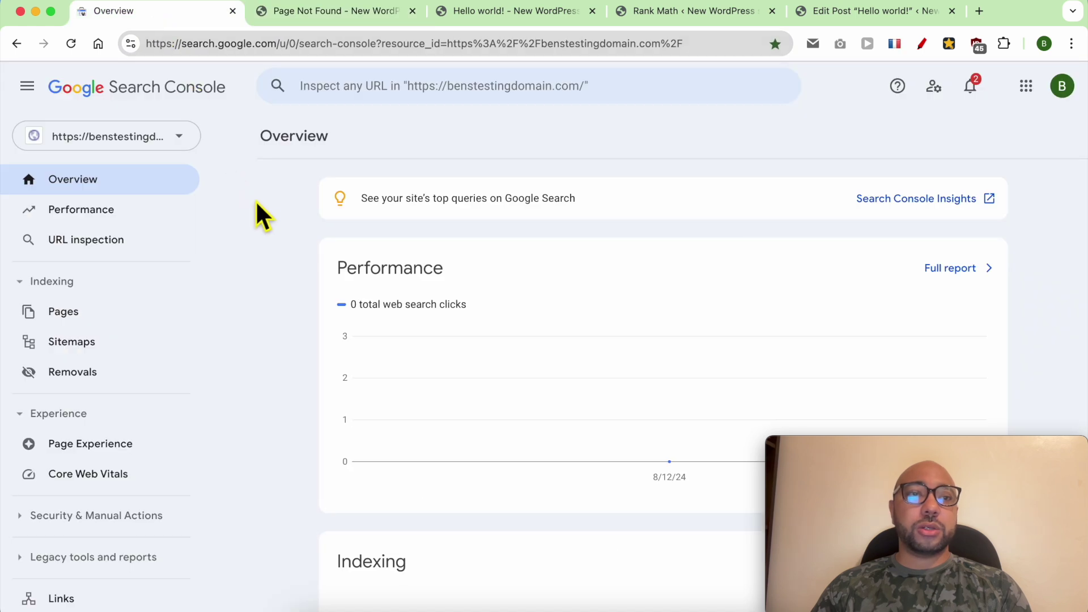
Step: Pick the benstestingdomain.com property, go to Removals, and start a new removal request
left_click(177, 141)
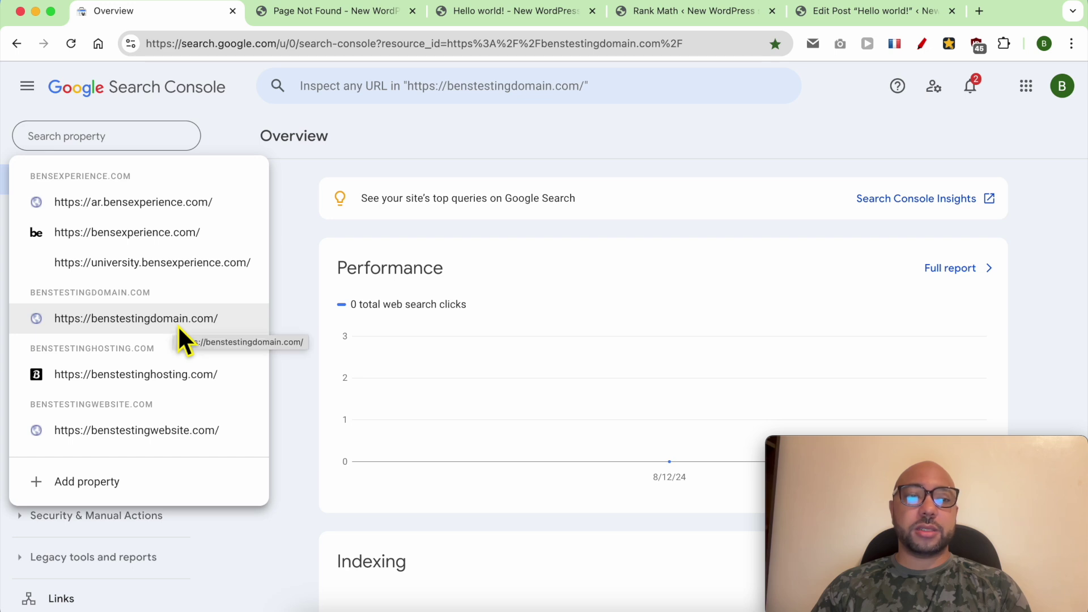
left_click(304, 193)
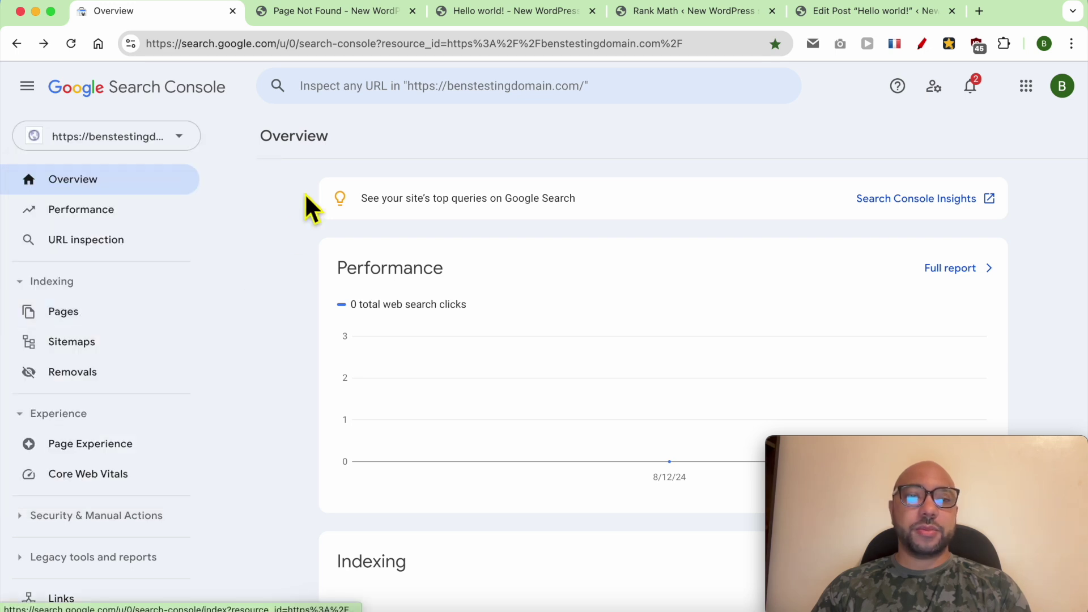
left_click(107, 372)
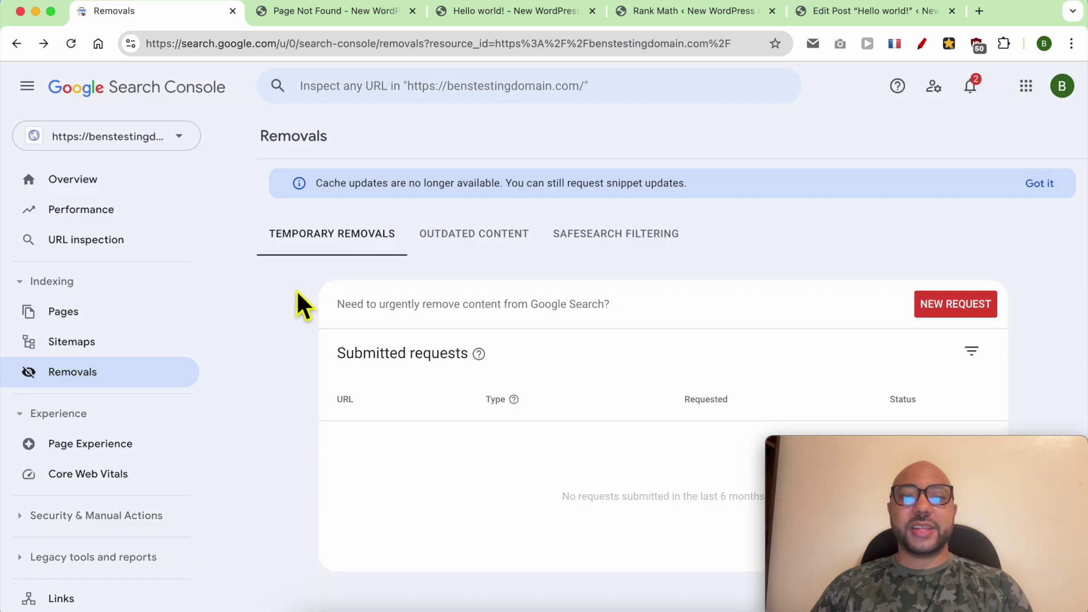
left_click(946, 311)
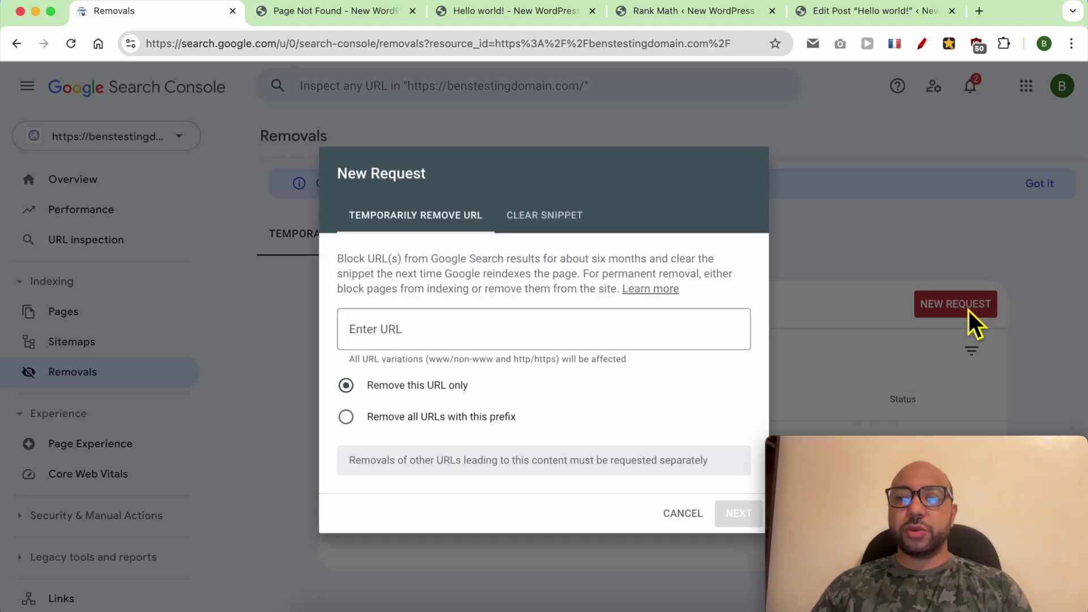
Step: Paste the copied URL into Enter URL and try replacing poster-v3/ with 'article'
right_click(410, 345)
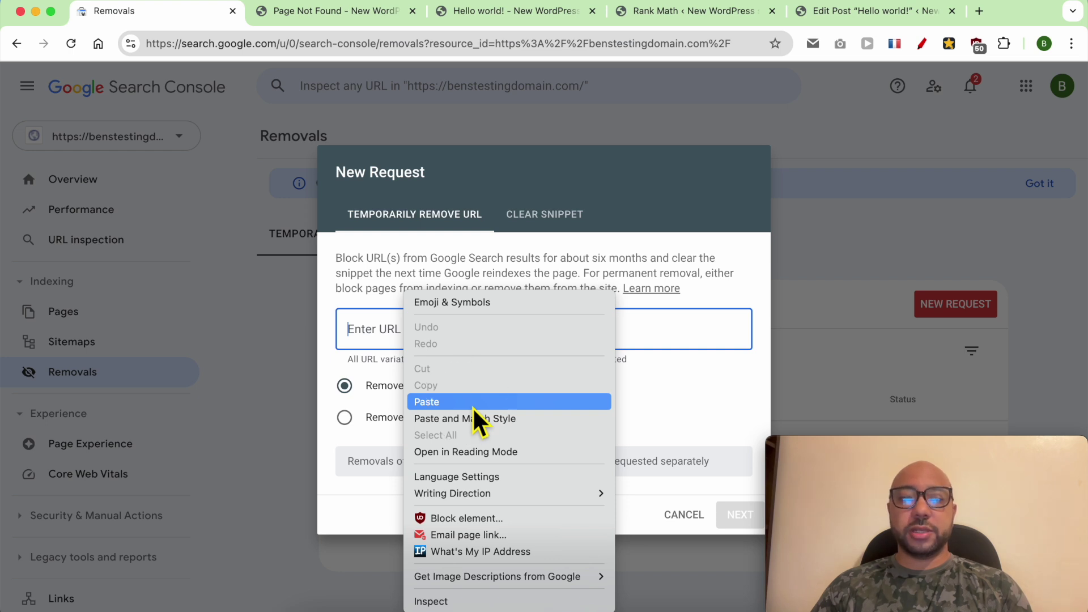
left_click(473, 403)
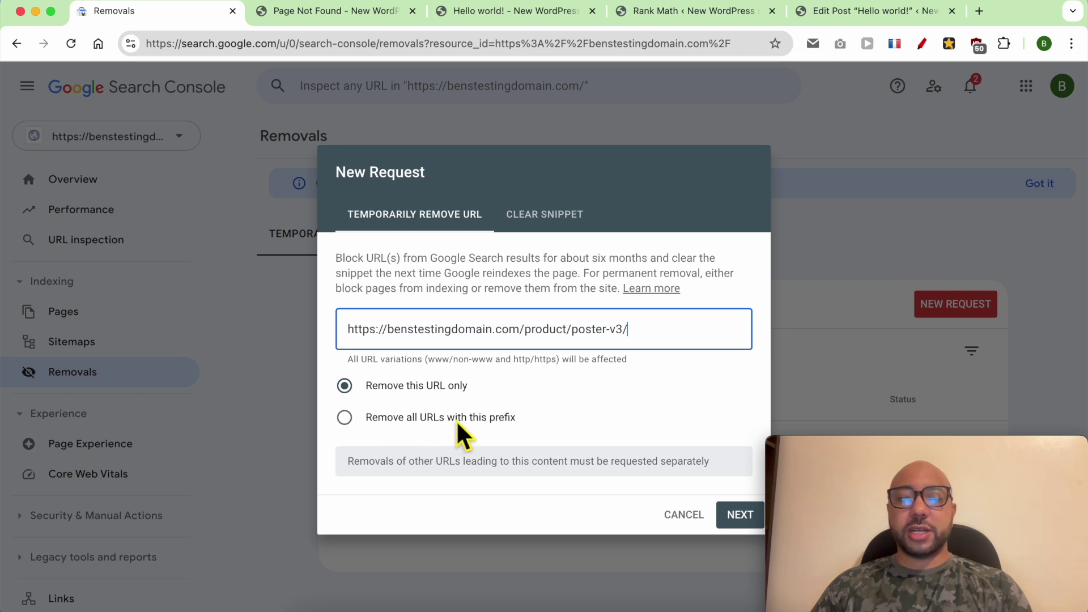
left_click_drag(573, 330, 533, 342)
key("BackSpace")
left_click(588, 342)
type("article")
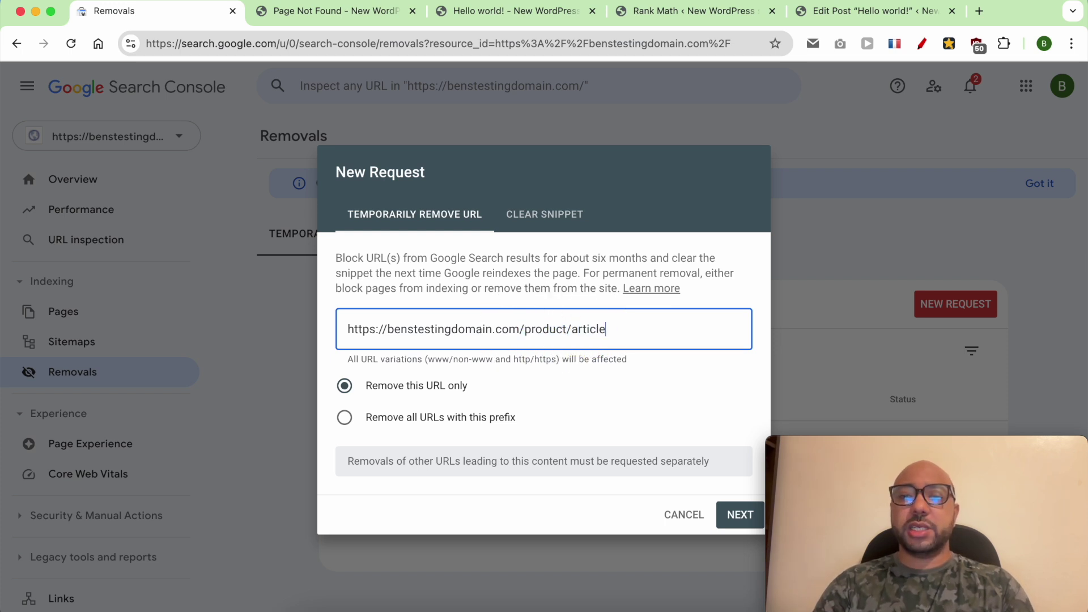
key("BackSpace")
key("BackSpace")
key("BackSpace")
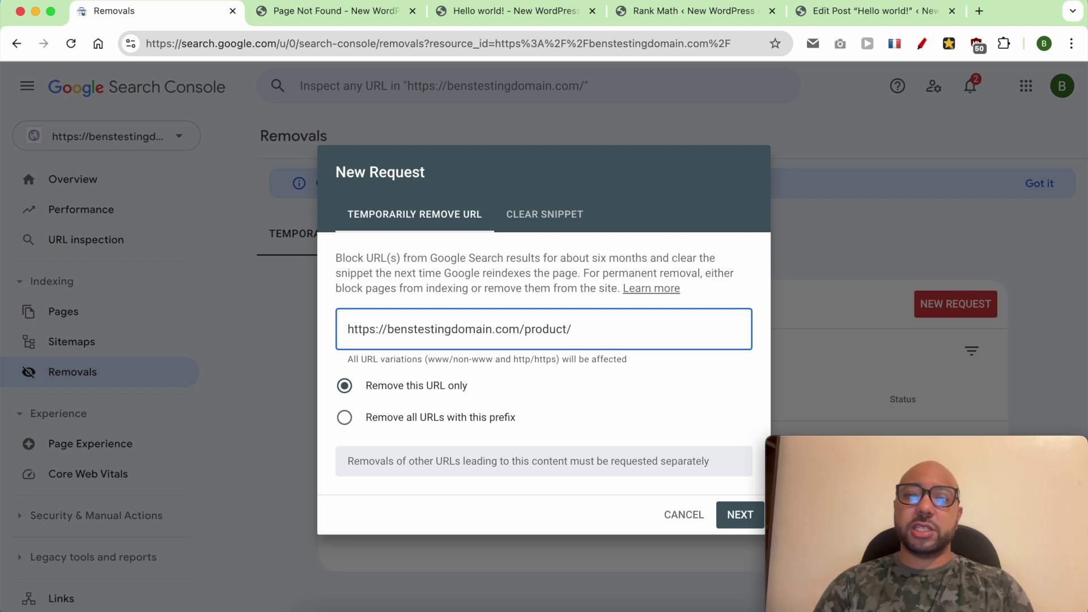
Step: Keep 'Remove this URL only', restore the full poster-v3 URL, and continue to confirmation
left_click(345, 418)
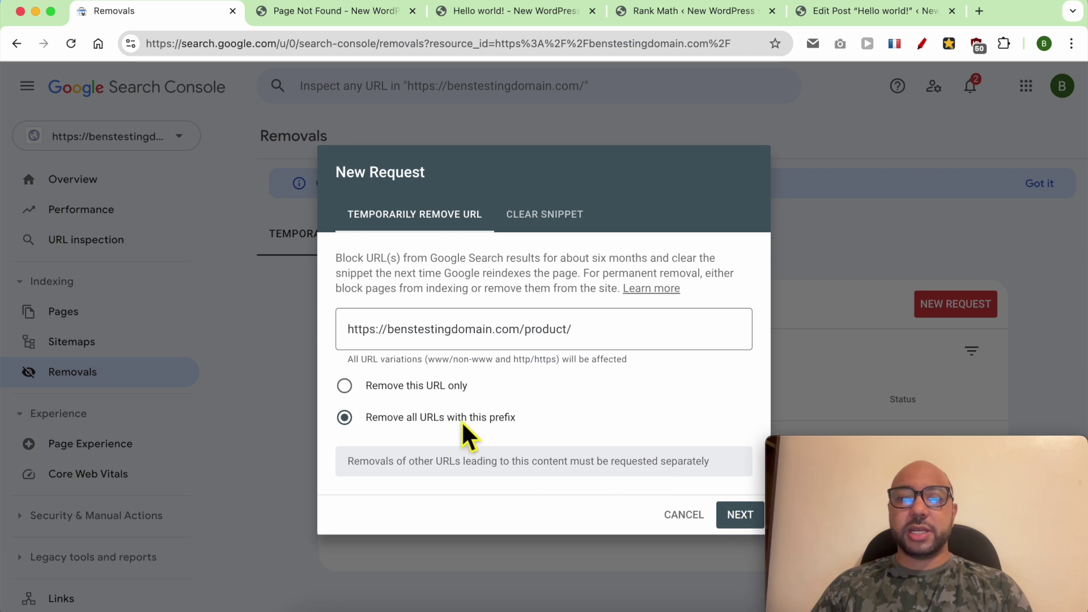
left_click(430, 388)
left_click(588, 347)
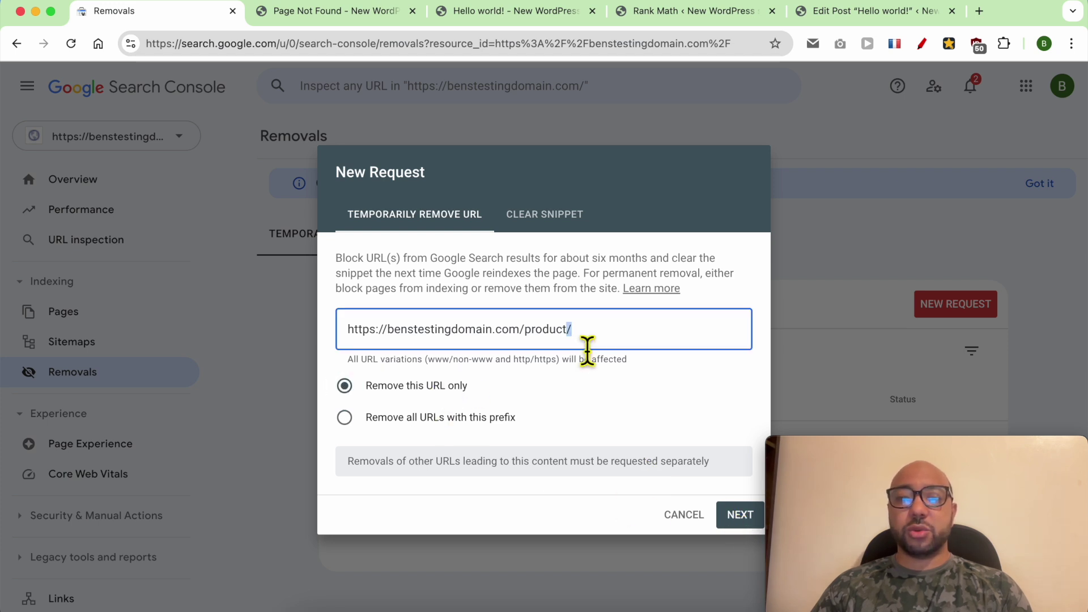
triple_click(589, 347)
right_click(584, 342)
left_click(637, 286)
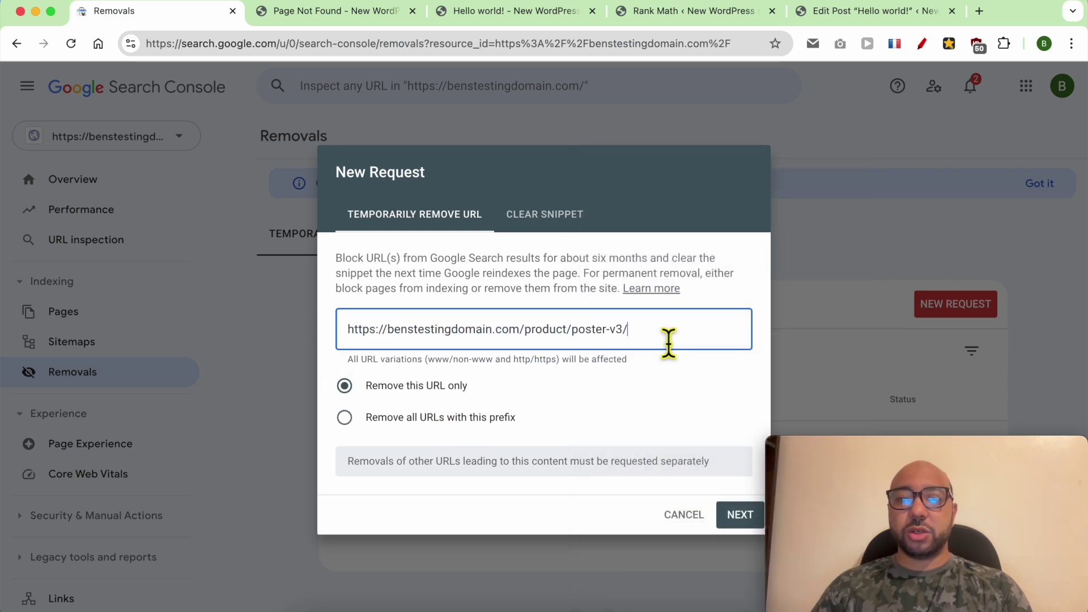
left_click(742, 513)
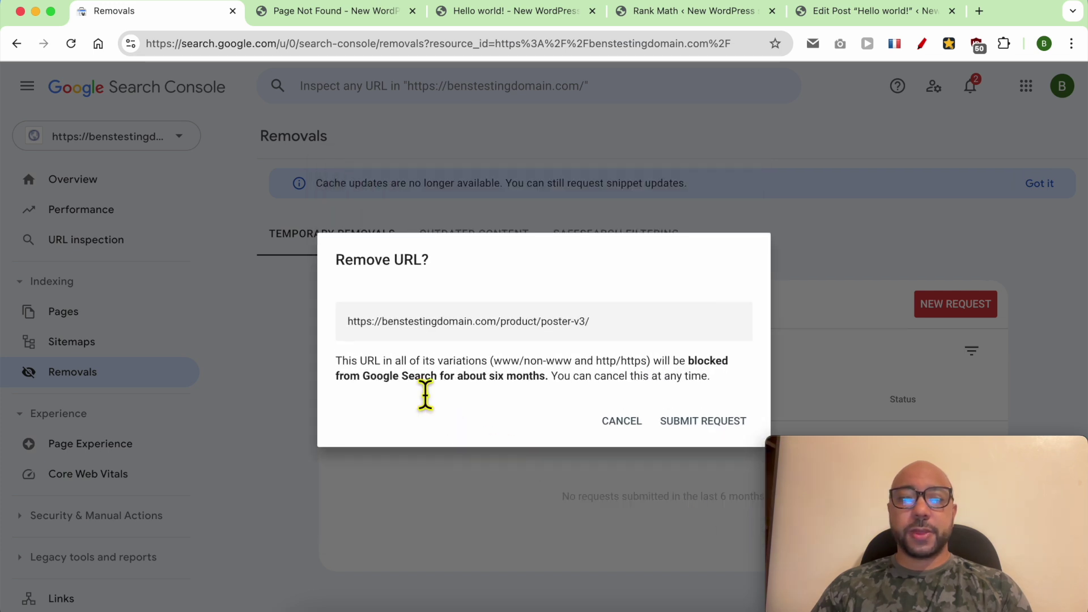
Step: Submit the temporary removal of the poster-v3 URL, which blocks it for about six months
left_click_drag(551, 388, 463, 393)
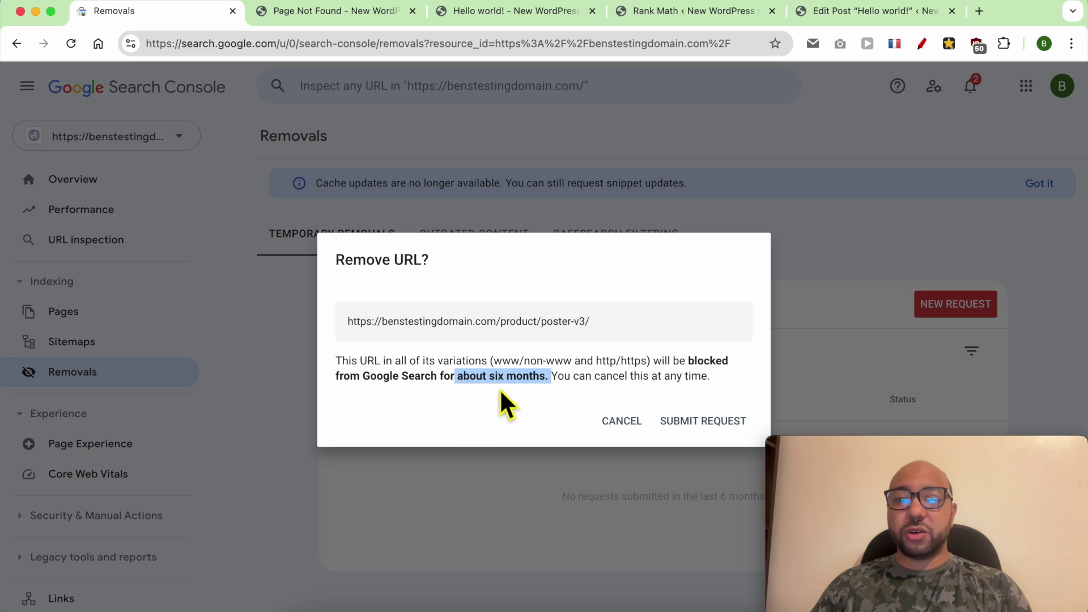
left_click(694, 428)
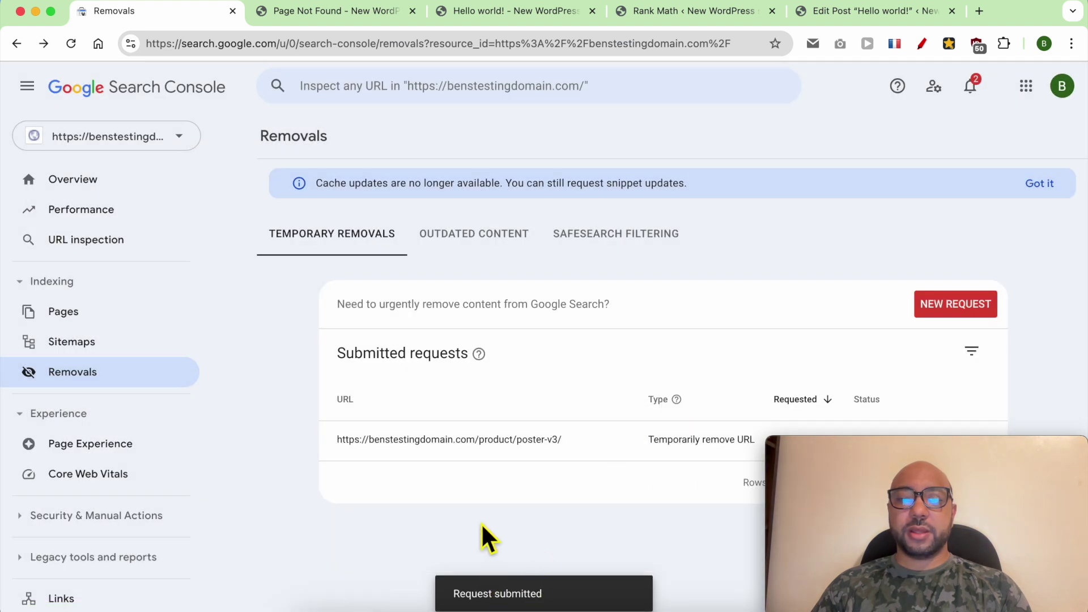
Step: Copy the poster-v3 URL from Submitted requests and go back to its not-found page
left_click_drag(804, 451, 811, 127)
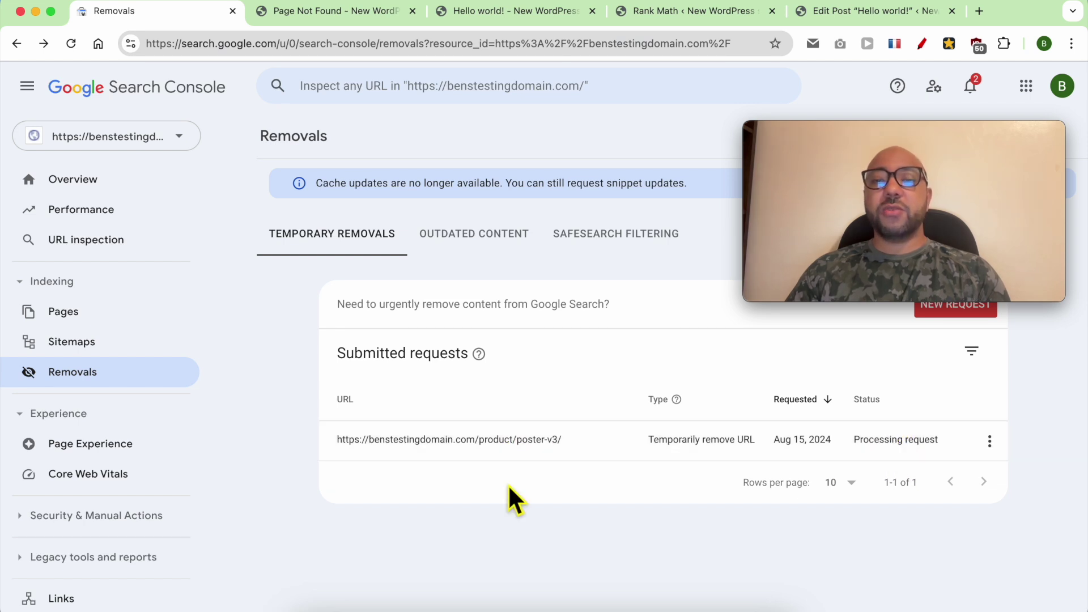
triple_click(497, 448)
right_click(495, 441)
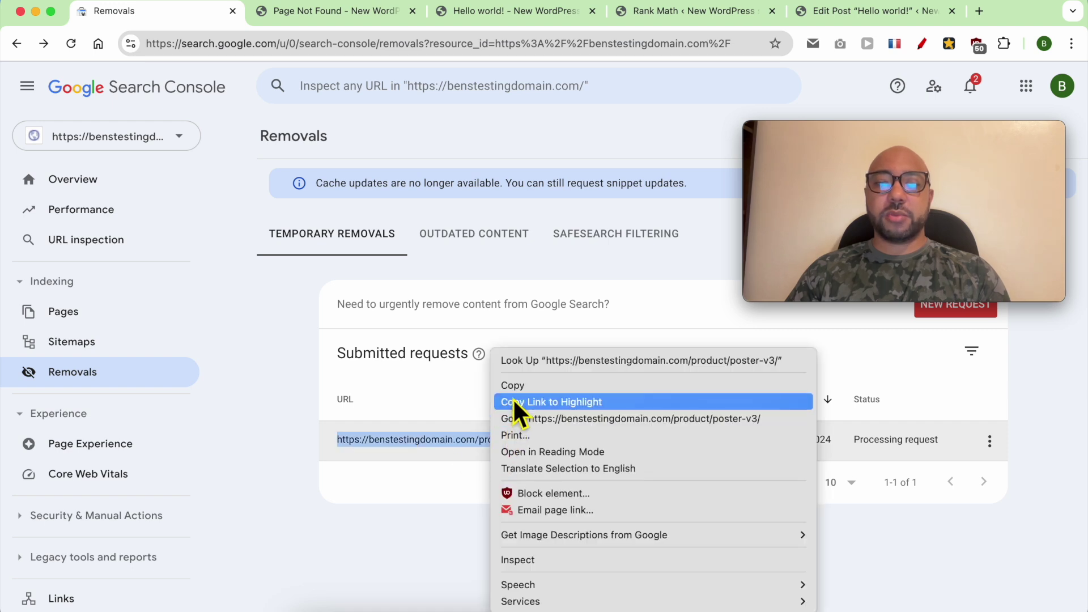
left_click(515, 384)
left_click(334, 11)
left_click(351, 43)
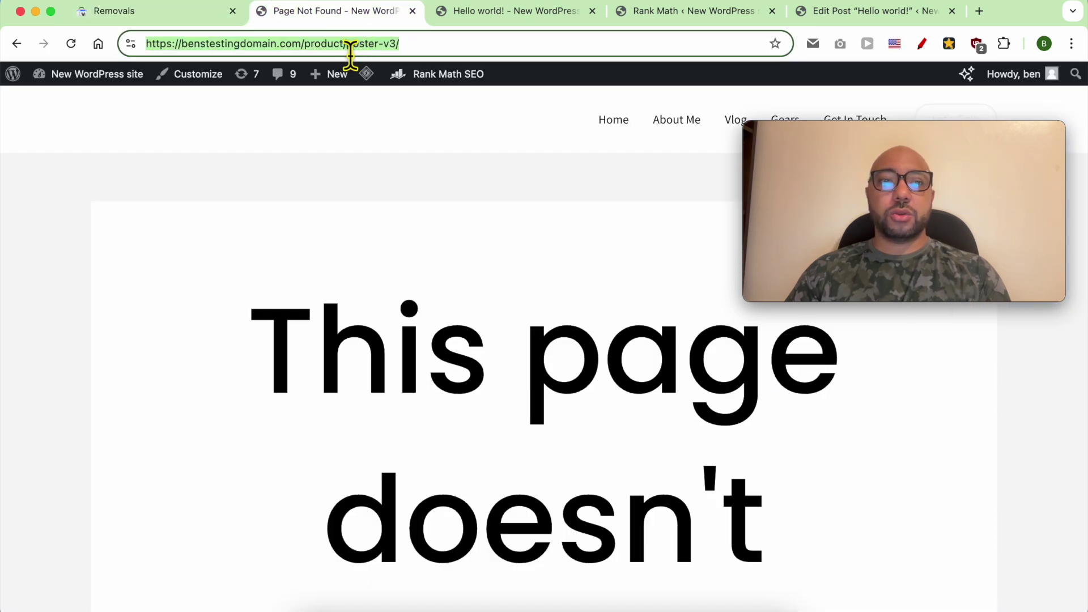
type("site:")
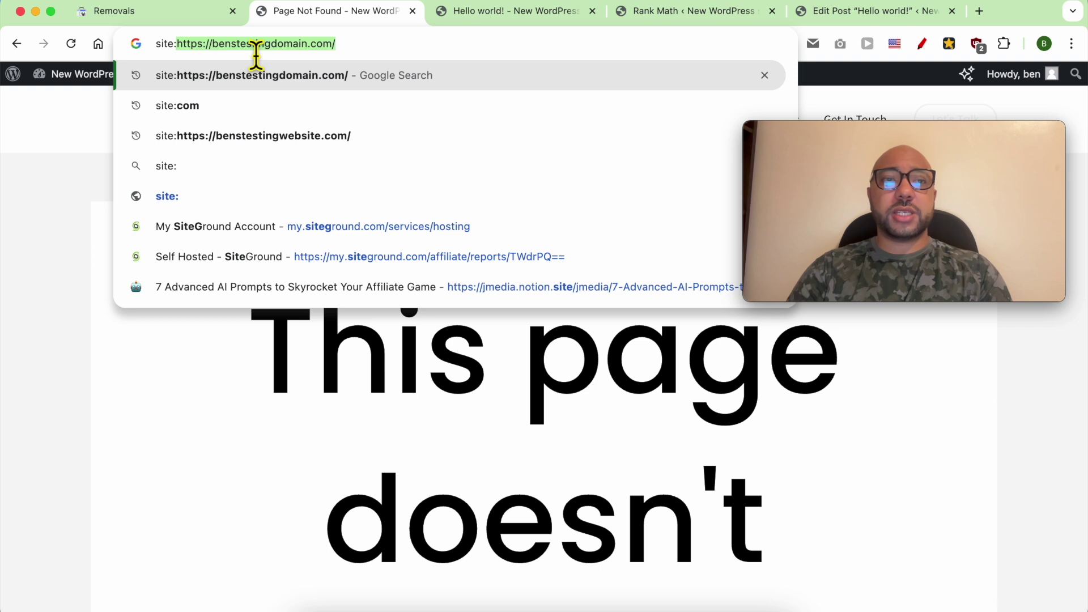
key("super+v")
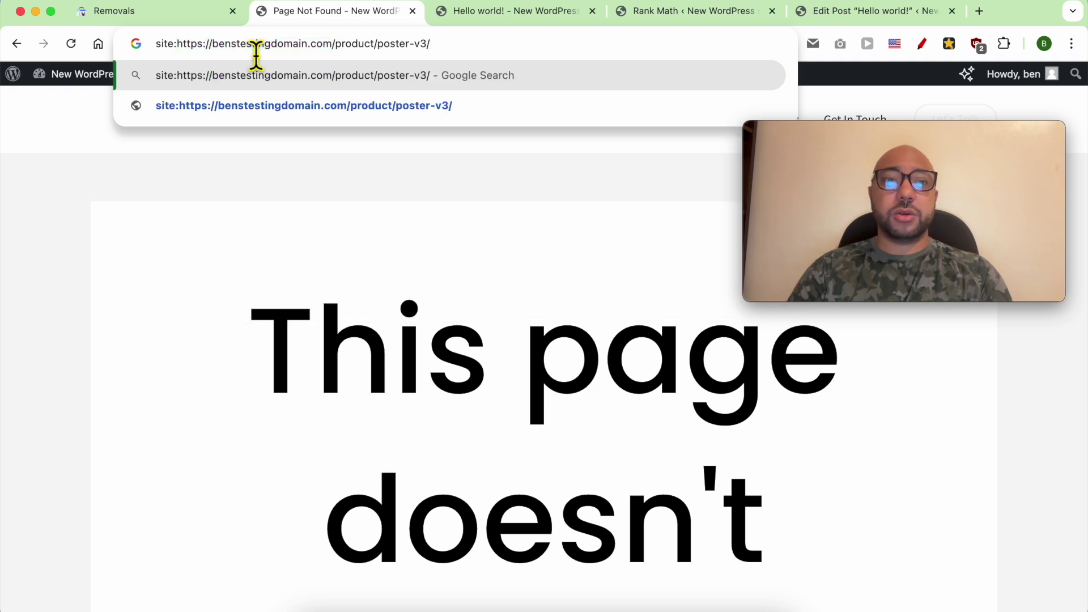
key("Return")
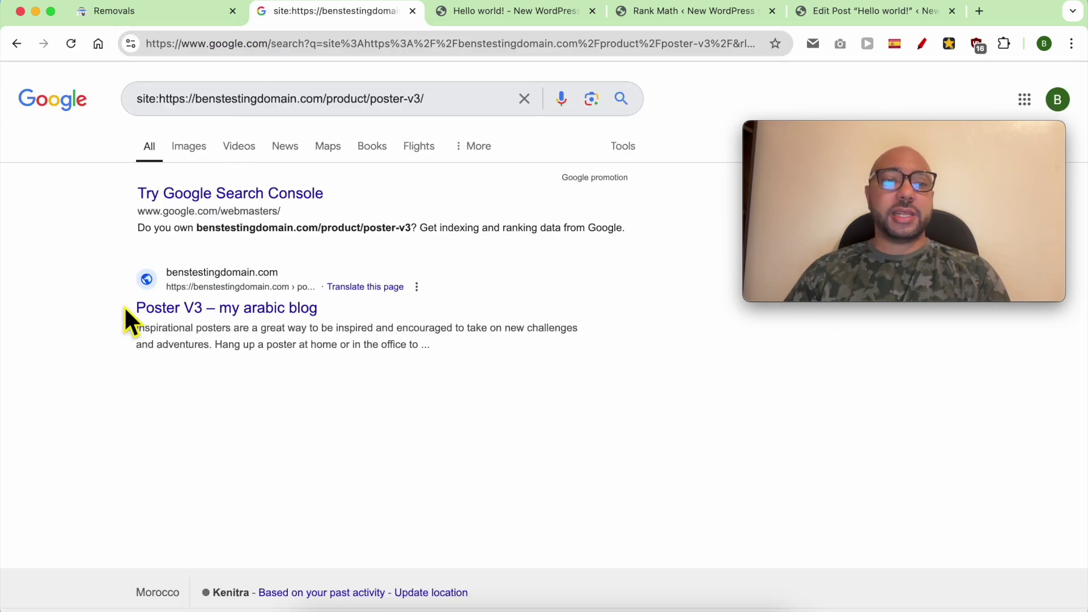
left_click_drag(121, 307, 379, 308)
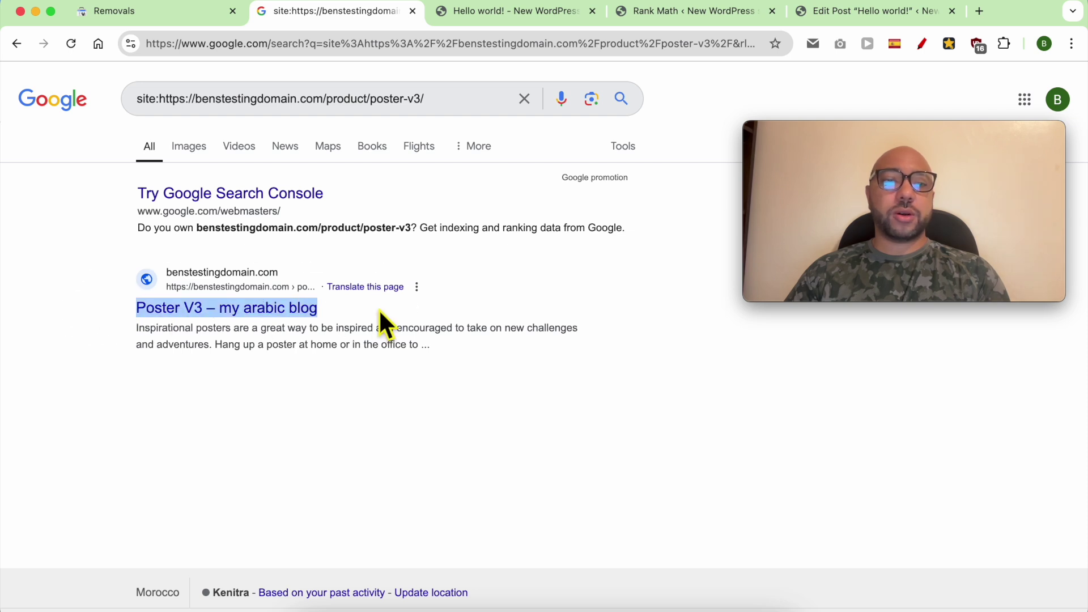
left_click(349, 365)
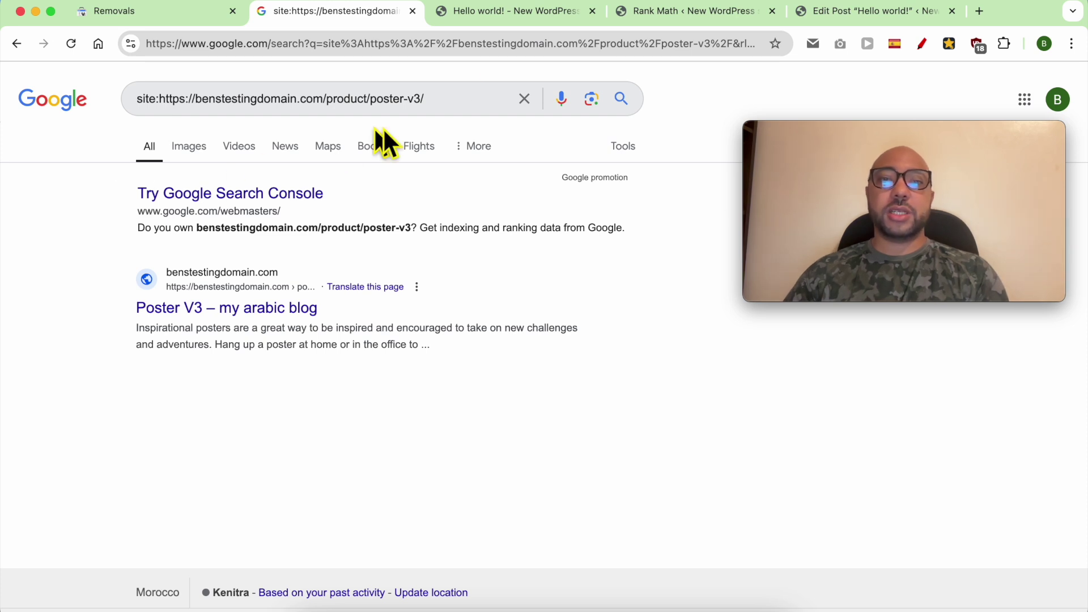
left_click(562, 17)
Step: Go to the WordPress Dashboard and open Settings > Reading
mouse_move(85, 89)
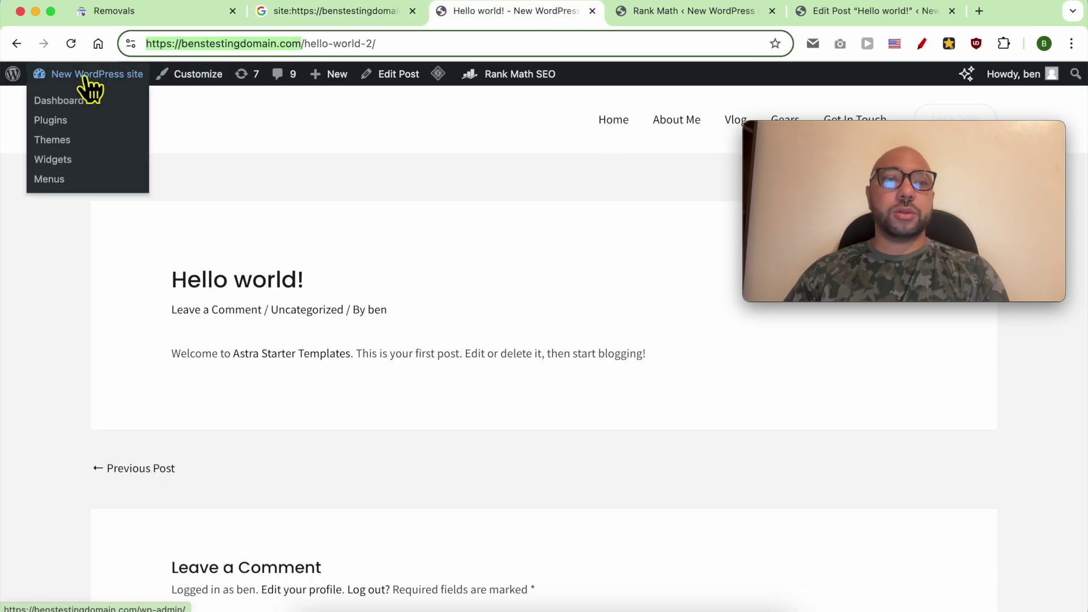
left_click(77, 118)
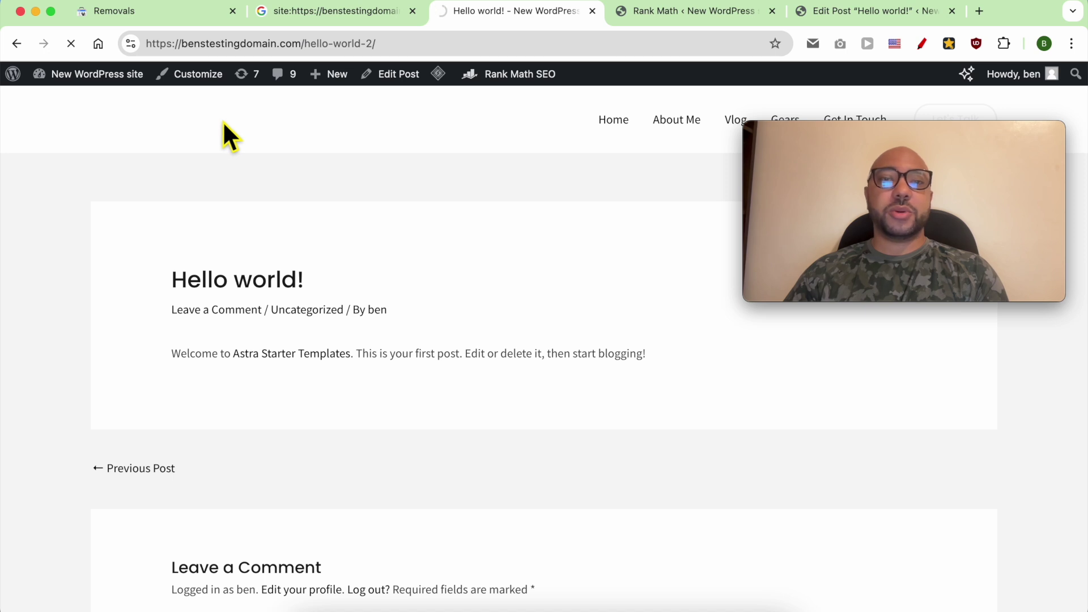
scroll(88, 454, "down", 6)
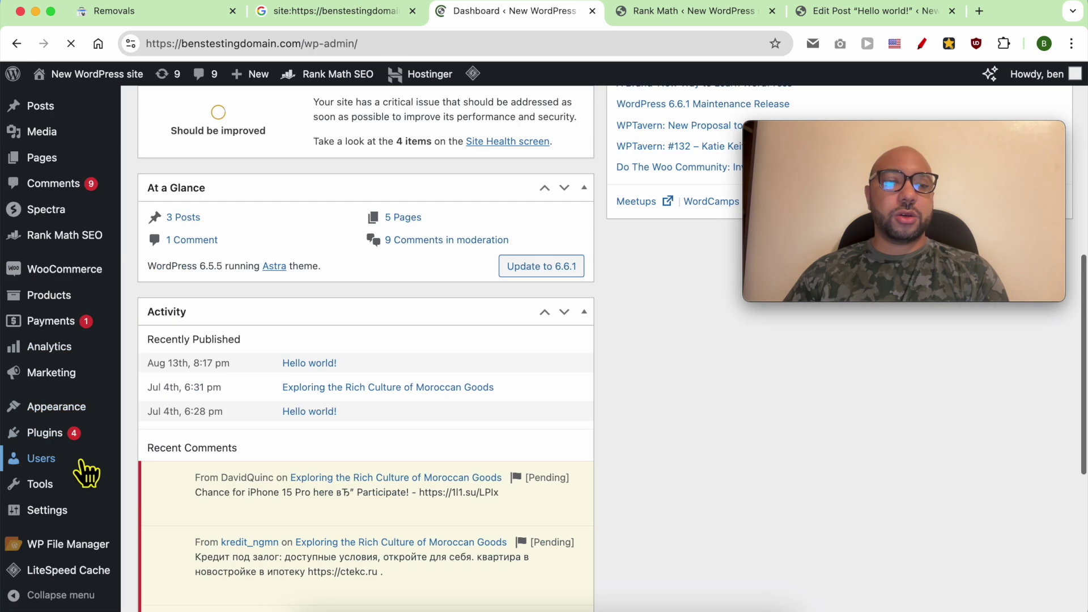
mouse_move(80, 511)
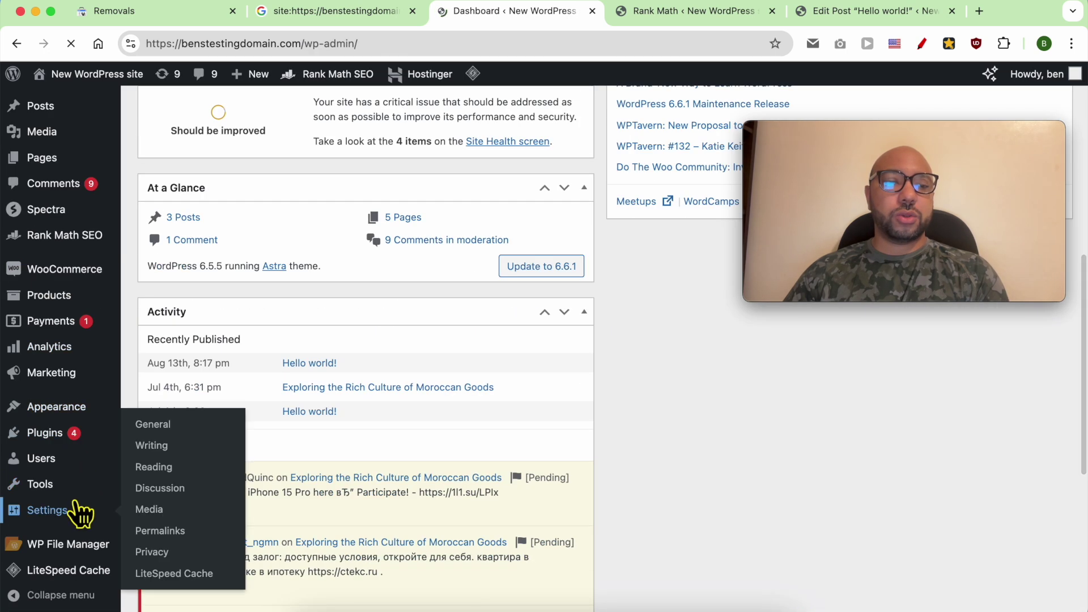
left_click(151, 467)
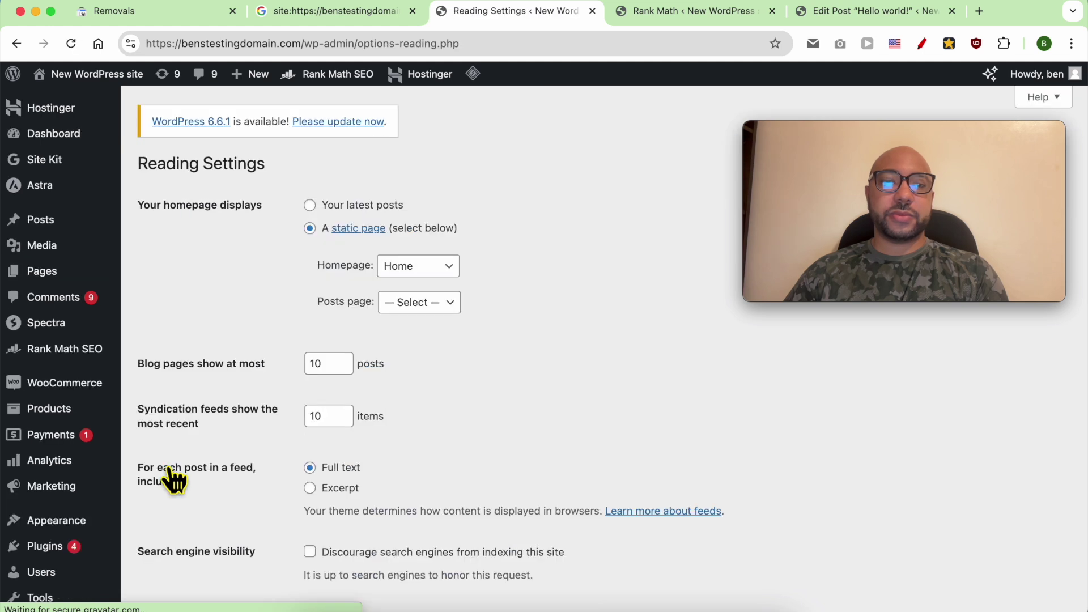
Step: Tick 'Discourage search engines from indexing this site' and save the Reading settings
scroll(431, 386, "down", 5)
triple_click(202, 357)
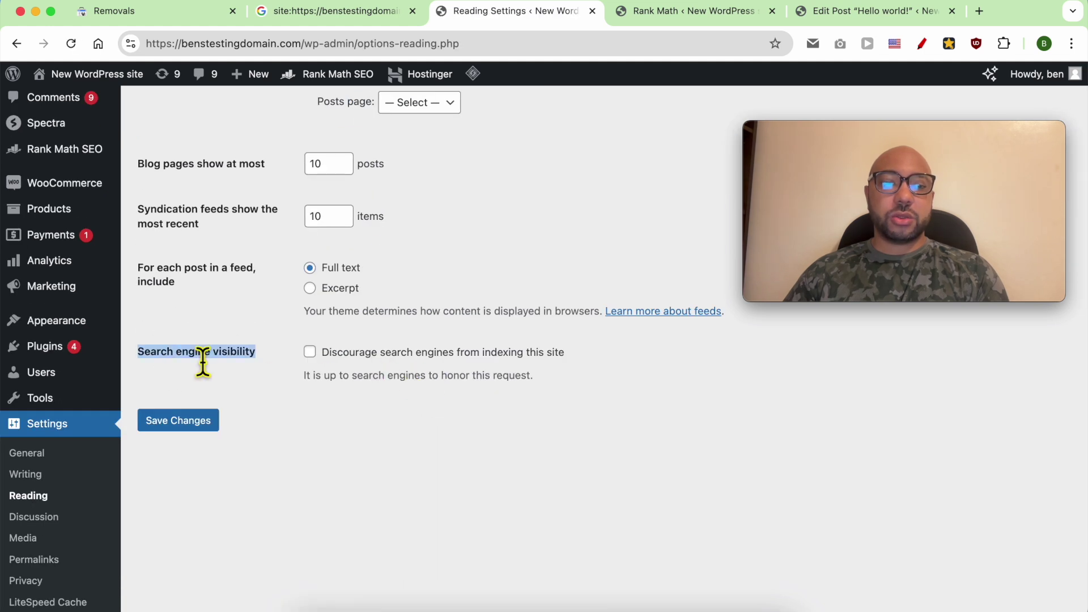
left_click(310, 353)
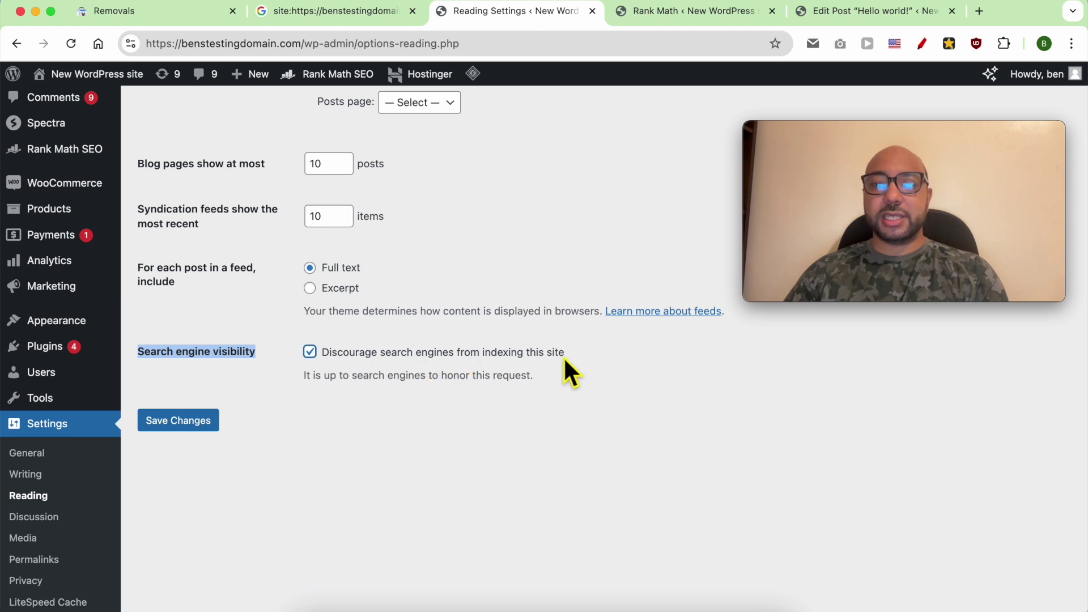
left_click(205, 425)
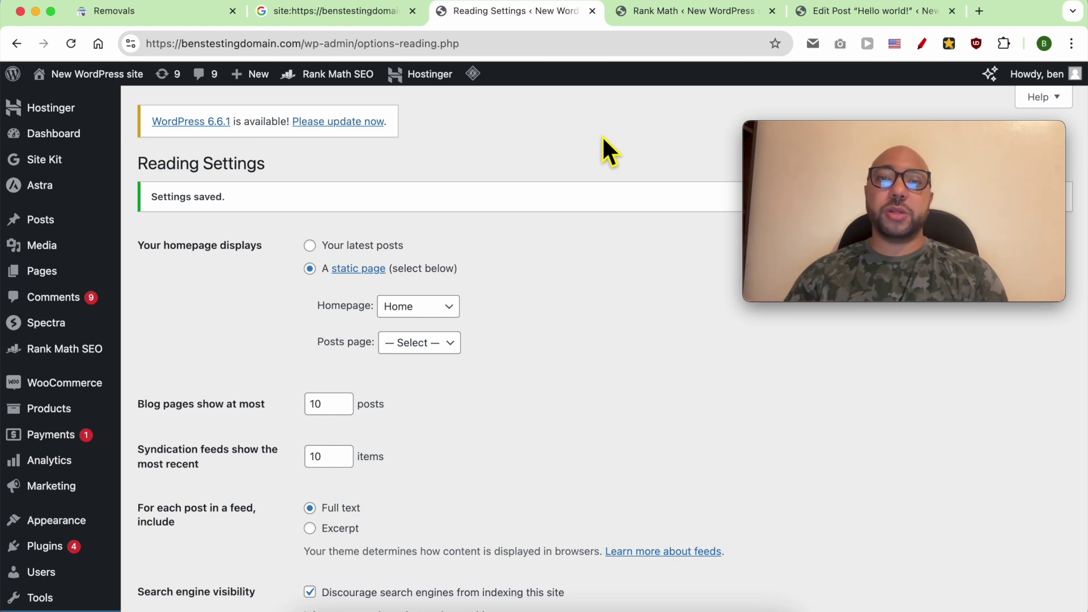
left_click(668, 11)
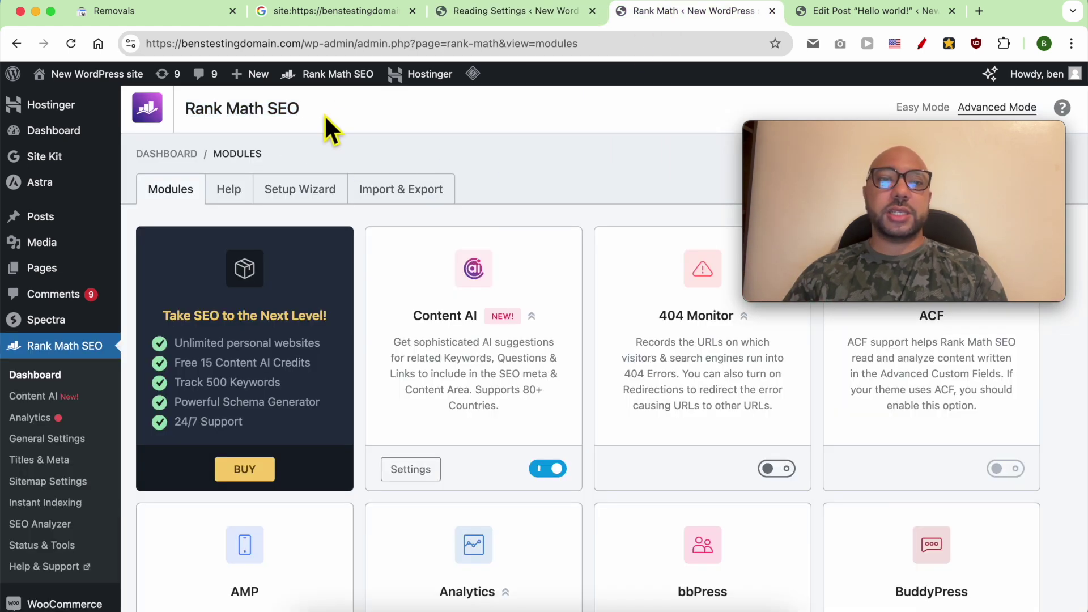
Step: Look over the Rank Math SEO Modules page, then return to the Hello world! post editor
left_click_drag(331, 109, 186, 118)
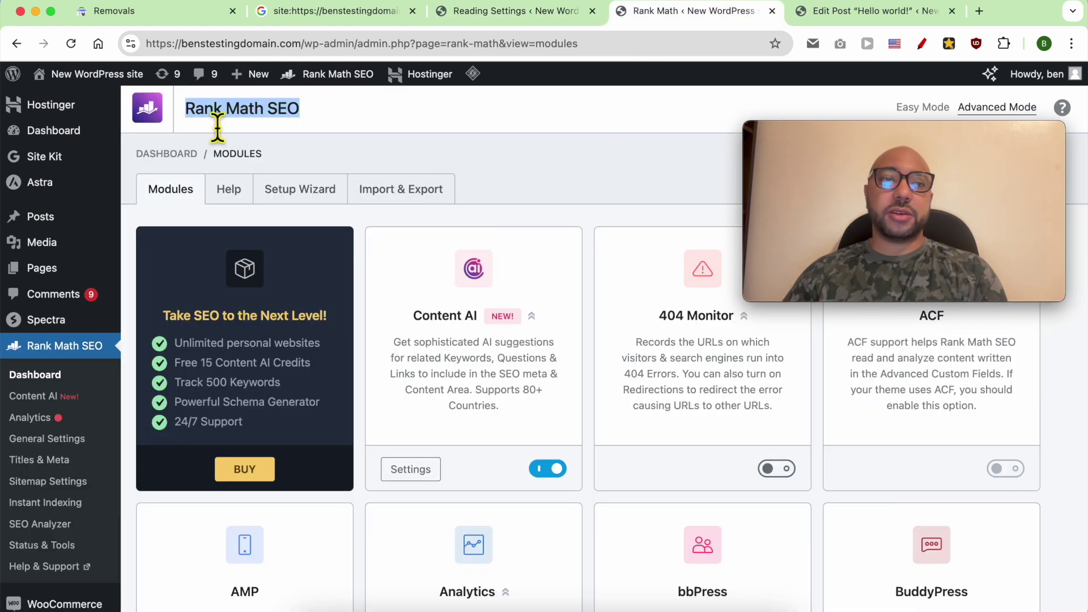
left_click(392, 107)
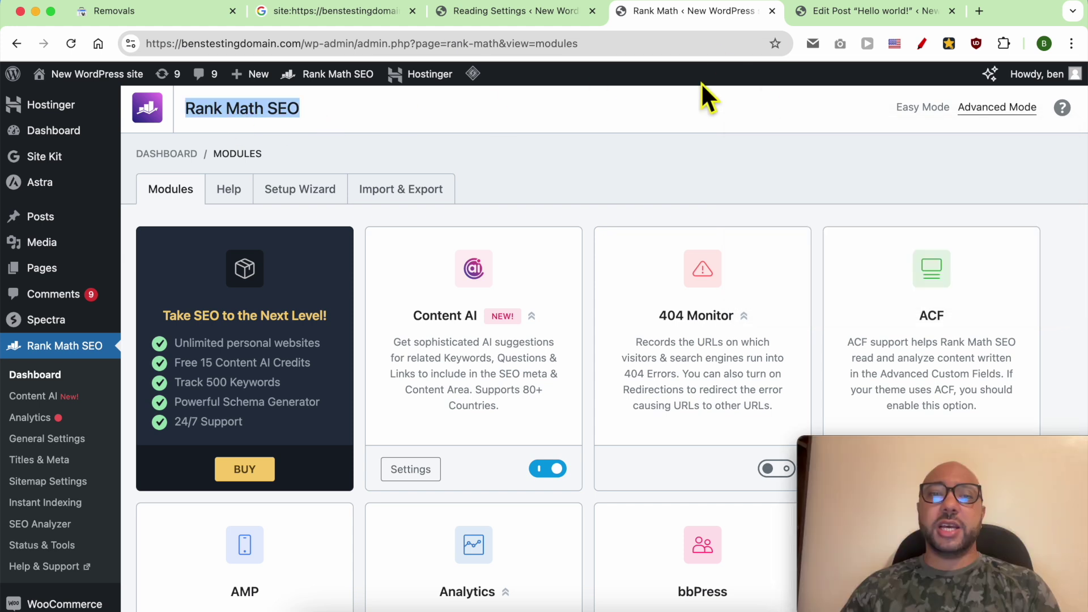
left_click(868, 13)
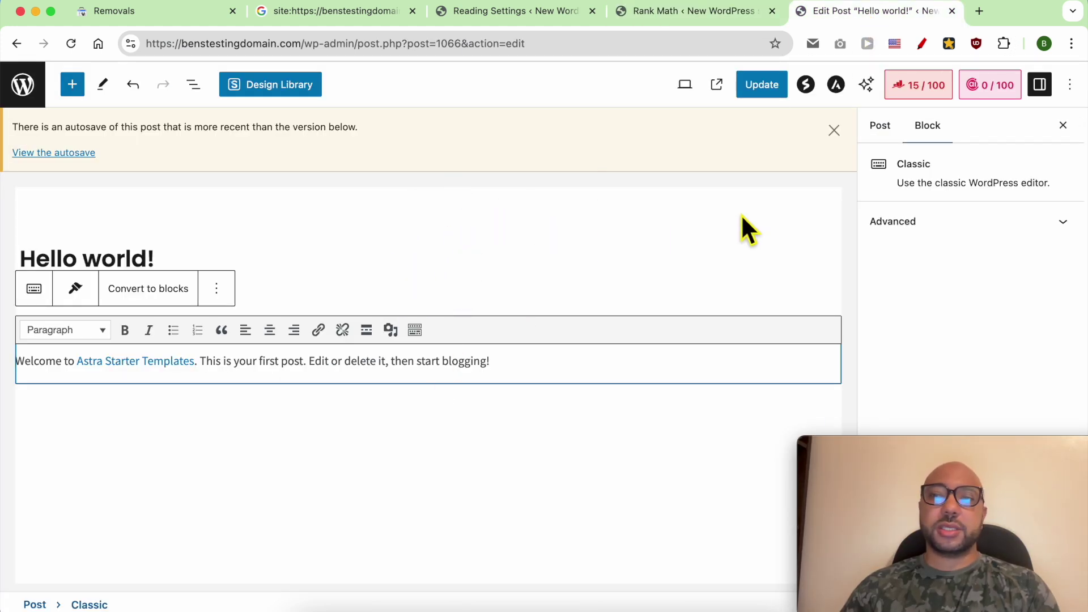
Step: In Rank Math's Advanced tab for Hello world!, check No Index under Robots Meta
left_click(1070, 86)
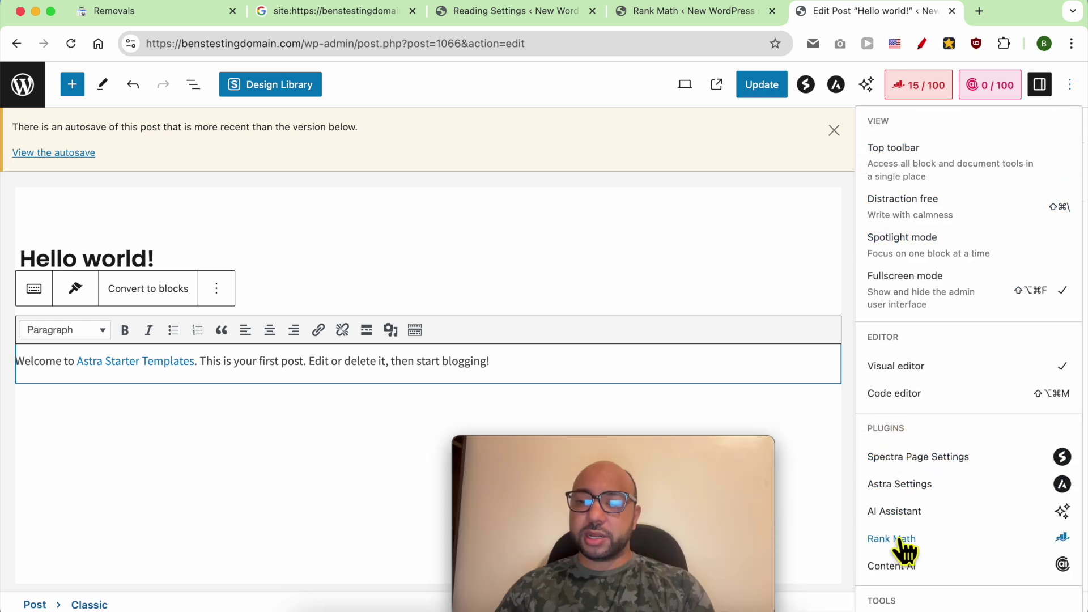
left_click(893, 539)
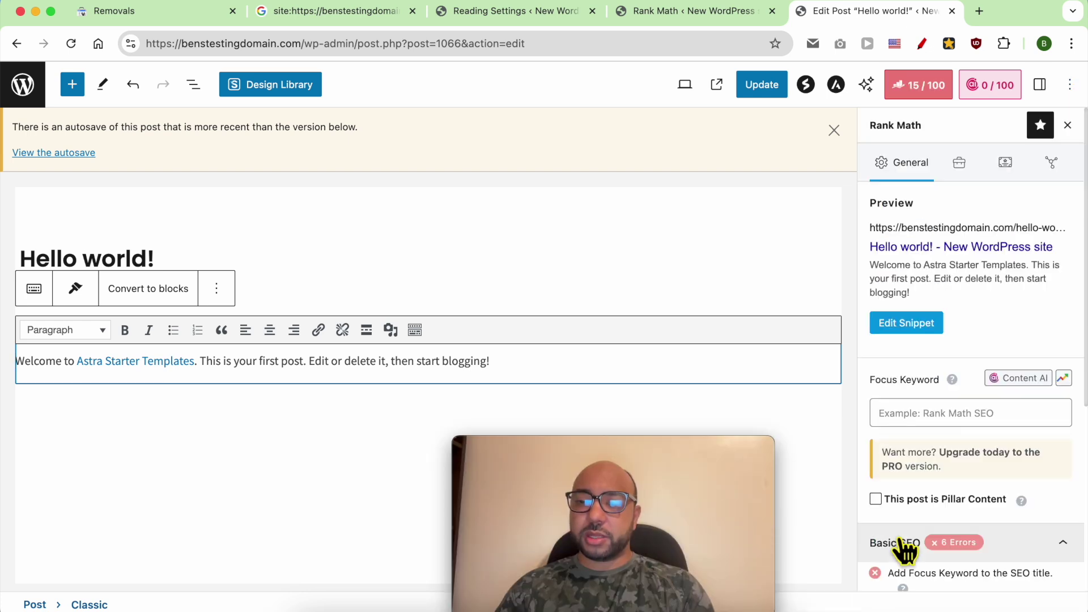
left_click(960, 165)
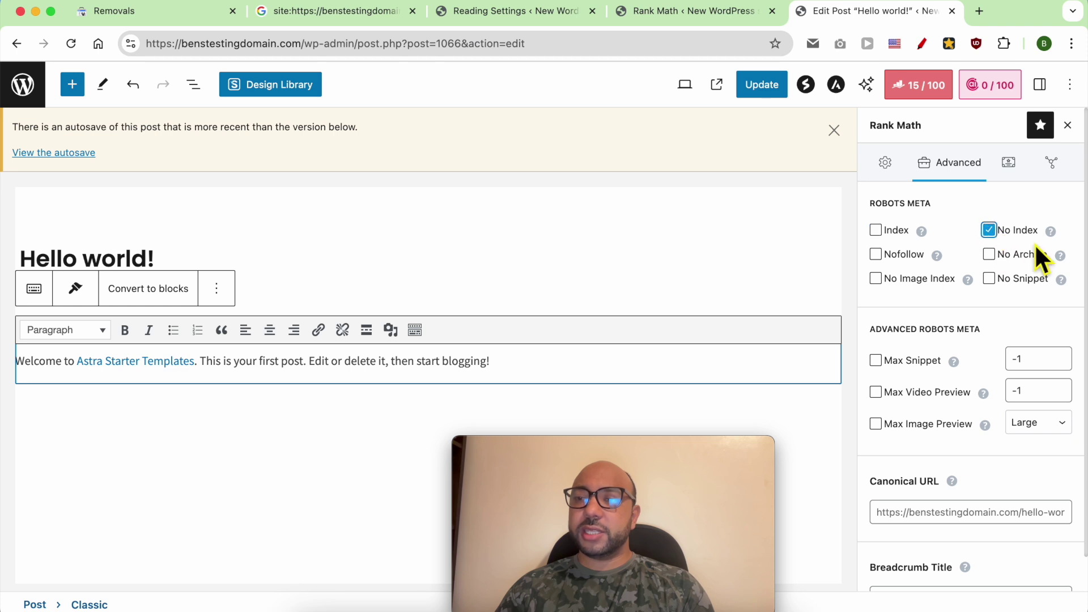
left_click(1050, 232)
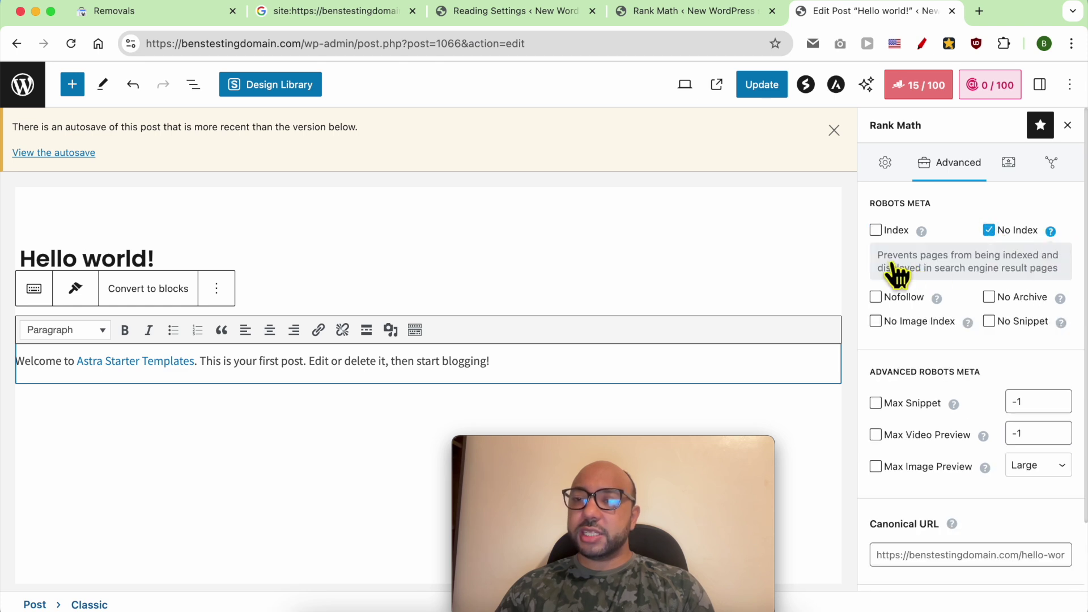